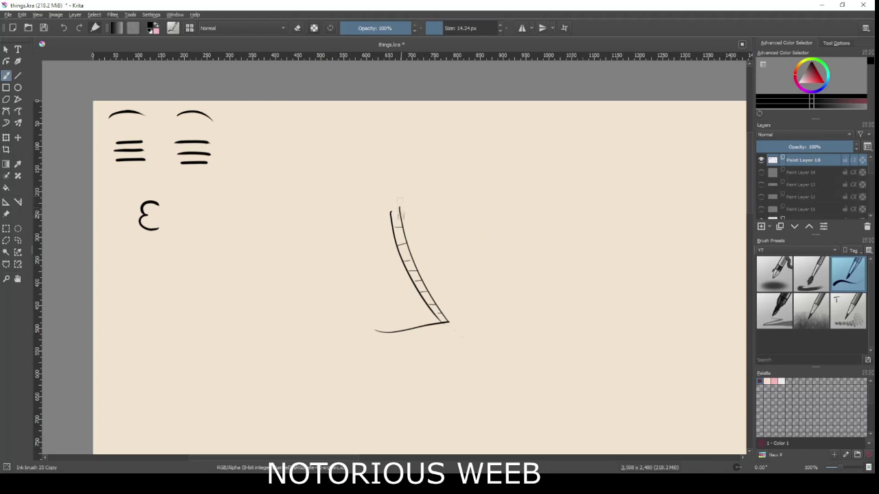
- Draw the far eye as a rounded outline against the nose bridge, with a small black pupil and an erased highlight
drag(403, 199, 421, 255)
key(ctrl+z)
drag(450, 209, 413, 258)
mouse_move(400, 201)
mouse_down()
mouse_move(464, 227)
mouse_move(437, 227)
mouse_up()
key(e)
key(e)
key(e)
key(e)
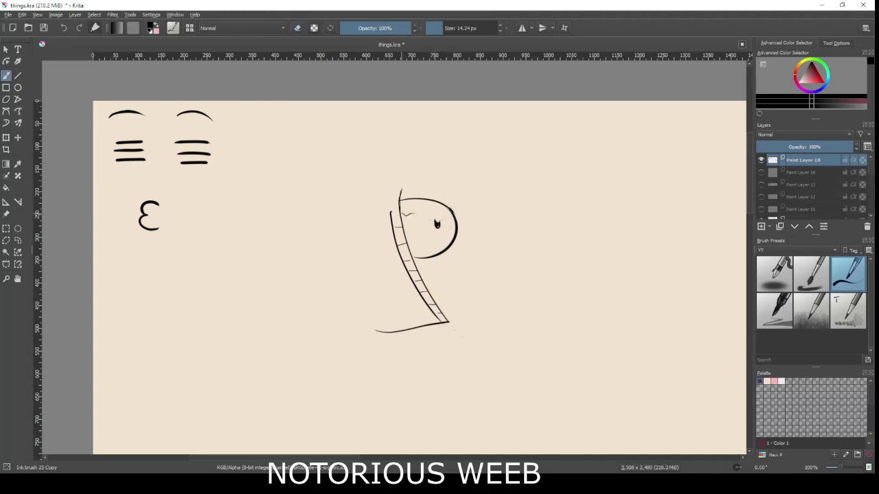
mouse_move(330, 202)
mouse_down()
mouse_move(331, 270)
mouse_move(316, 258)
mouse_move(328, 259)
mouse_move(319, 263)
mouse_move(320, 210)
mouse_up()
key(ctrl+z)
key(ctrl+z)
key(ctrl+z)
key(ctrl+z)
- Outline the near eye as a large rounded shape to the left of the nose and clean up its upper contour
drag(316, 263, 310, 190)
key(e)
key(e)
key(e)
drag(314, 190, 301, 208)
key(e)
- Add a black pupil with a highlight, thin vein lines and a second side contour to the near eye
drag(352, 225, 355, 228)
key(e)
key(e)
mouse_move(298, 222)
mouse_down()
mouse_move(301, 243)
mouse_move(316, 261)
mouse_move(298, 240)
mouse_move(324, 251)
mouse_up()
key(ctrl+z)
mouse_move(296, 214)
mouse_down()
mouse_move(304, 265)
mouse_move(294, 249)
mouse_up()
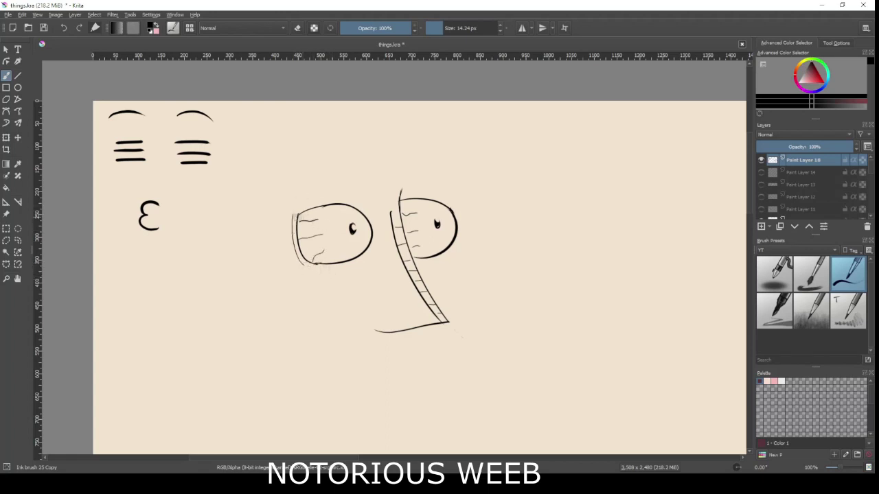
- Sketch a thin lid line above the near eye and short lash strokes beneath both eyes
drag(307, 204, 343, 202)
drag(339, 200, 305, 205)
mouse_move(330, 239)
mouse_down()
mouse_move(312, 275)
mouse_move(284, 237)
mouse_move(278, 254)
mouse_move(292, 274)
mouse_move(305, 274)
mouse_move(256, 268)
mouse_move(361, 289)
mouse_move(367, 264)
mouse_up()
key(ctrl+z)
key(ctrl+z)
mouse_move(313, 271)
mouse_down()
mouse_move(360, 262)
mouse_move(316, 279)
mouse_up()
key(ctrl+z)
mouse_move(309, 263)
mouse_down()
mouse_move(301, 275)
mouse_move(336, 263)
mouse_up()
drag(412, 260, 432, 262)
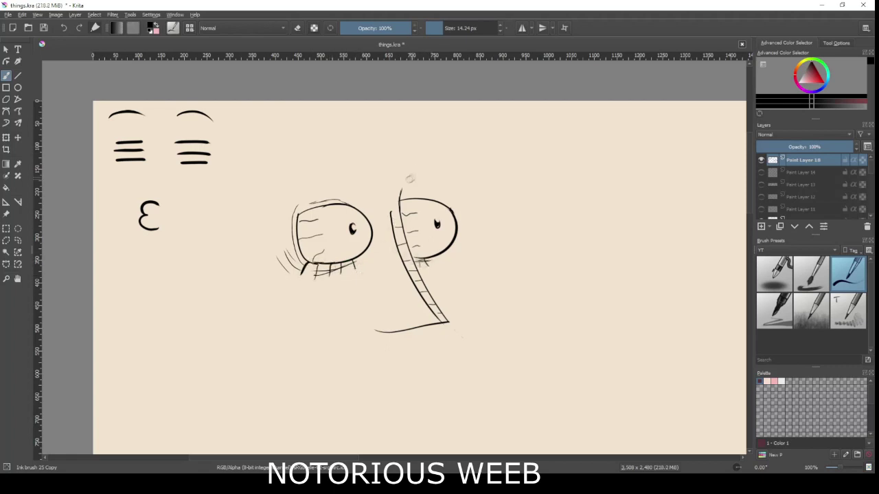
- Draw the long upper mouth line below the nose, the pointed upper-lip profile and the front edge of the teeth
drag(297, 349, 433, 357)
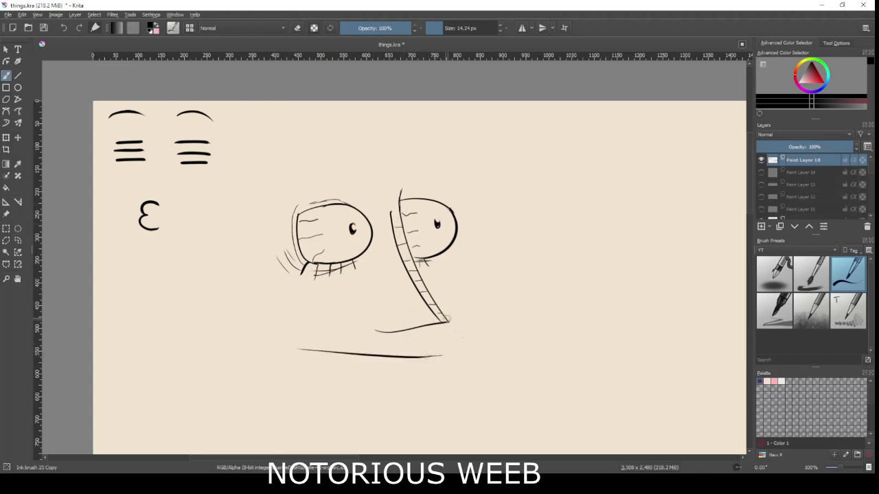
drag(447, 321, 452, 390)
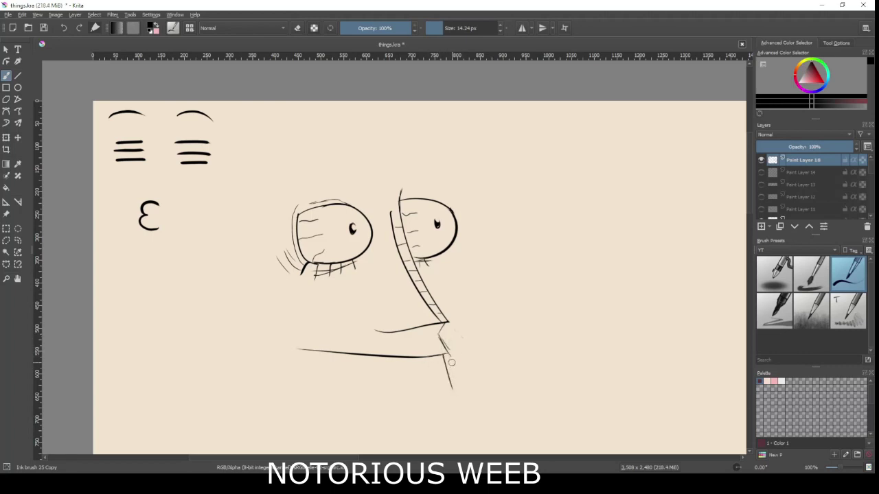
key(ctrl+z)
drag(443, 356, 442, 386)
key(ctrl+z)
drag(441, 355, 442, 382)
- Draw the lower edge of the upper teeth and vertical lines dividing the individual teeth
drag(297, 390, 445, 389)
key(ctrl+z)
mouse_move(303, 387)
mouse_down()
mouse_move(442, 382)
mouse_move(401, 388)
mouse_up()
key(ctrl+z)
drag(376, 357, 376, 389)
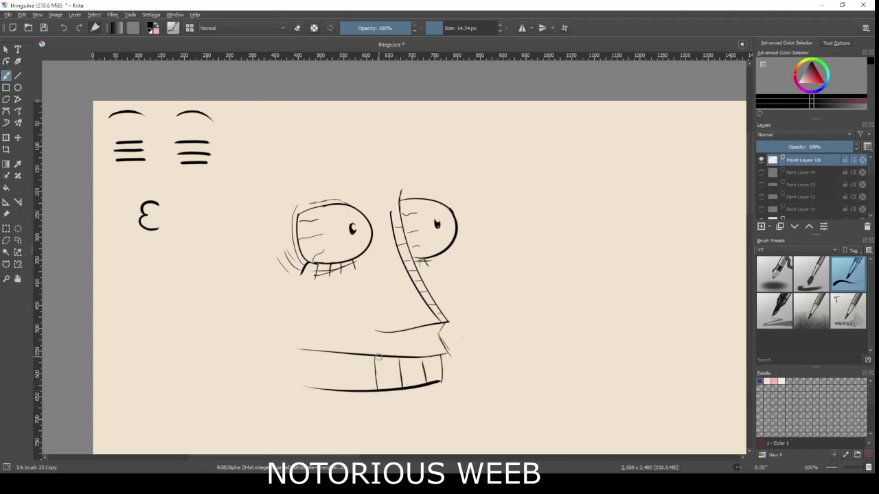
drag(346, 357, 346, 390)
- Replace the back end of the mouth line with a raised, curved corner and extend a long jaw line down from it
key(e)
drag(301, 349, 336, 356)
key(e)
mouse_move(311, 387)
mouse_down()
mouse_move(336, 346)
mouse_move(316, 355)
mouse_move(298, 342)
mouse_move(309, 352)
mouse_move(300, 368)
mouse_move(293, 350)
mouse_move(303, 423)
mouse_up()
key(ctrl+z)
drag(294, 352, 294, 435)
mouse_move(316, 363)
mouse_down()
mouse_move(287, 327)
mouse_move(315, 336)
mouse_up()
key(ctrl+z)
key(e)
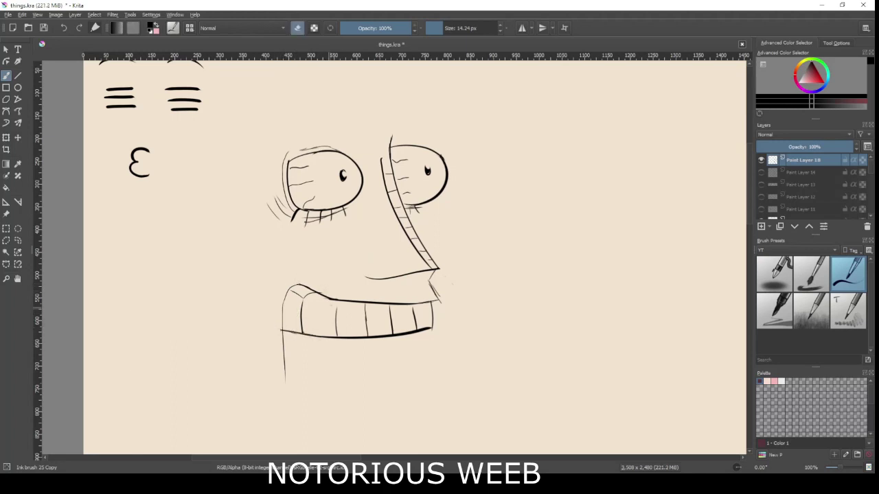
- Thicken one tooth divider and clean up the lip profile below the nose with the brush and eraser
key(e)
key(e)
drag(337, 337, 340, 289)
key(ctrl+z)
drag(440, 300, 433, 284)
key(e)
key(e)
drag(432, 333, 438, 331)
key(e)
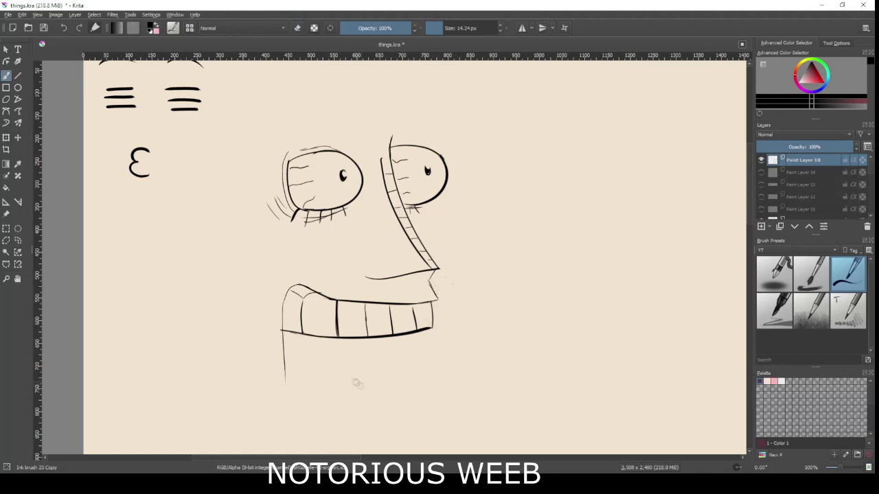
- Draw the inner cheek curve, the two humps of the tongue and the back jaw line inside the open mouth
drag(310, 331, 321, 359)
drag(286, 382, 322, 361)
mouse_move(314, 366)
mouse_down()
mouse_move(374, 407)
mouse_move(395, 382)
mouse_move(407, 291)
mouse_move(435, 386)
mouse_up()
mouse_move(269, 203)
mouse_down()
mouse_move(283, 349)
mouse_move(355, 396)
mouse_up()
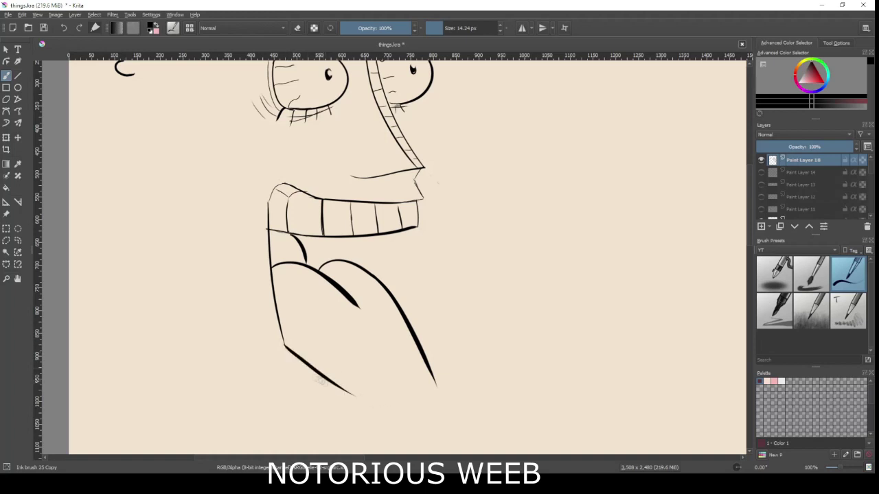
- Sketch the lower jaw lines and an outer contour behind the mouth, with a thick cheek crease around its corner
drag(284, 348, 351, 415)
mouse_move(285, 348)
mouse_down()
mouse_move(337, 434)
mouse_move(287, 372)
mouse_move(325, 419)
mouse_up()
key(ctrl+z)
key(ctrl+z)
mouse_move(259, 218)
mouse_down()
mouse_move(282, 370)
mouse_move(275, 350)
mouse_up()
key(ctrl+z)
key(ctrl+z)
key(e)
key(e)
mouse_move(256, 201)
mouse_down()
mouse_move(260, 180)
mouse_move(292, 180)
mouse_up()
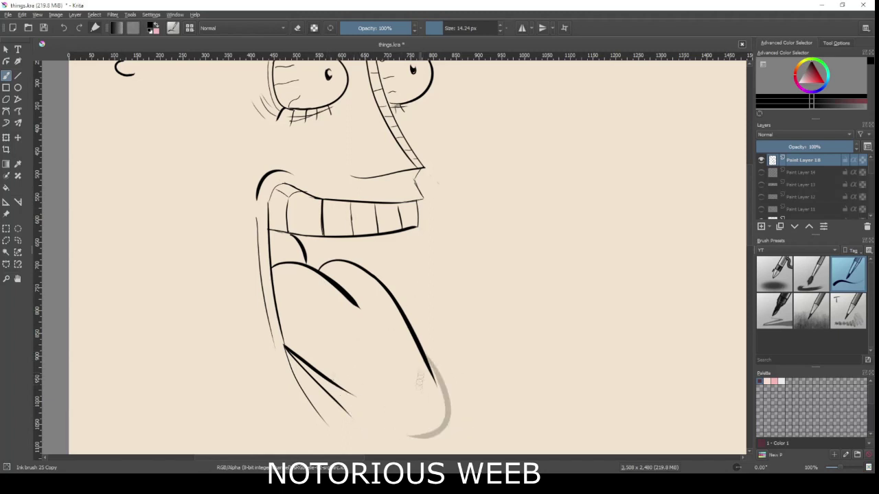
- Close the tongue with a thick rounded tip and draw the lower row of teeth along the jaw beneath it
drag(329, 383, 437, 368)
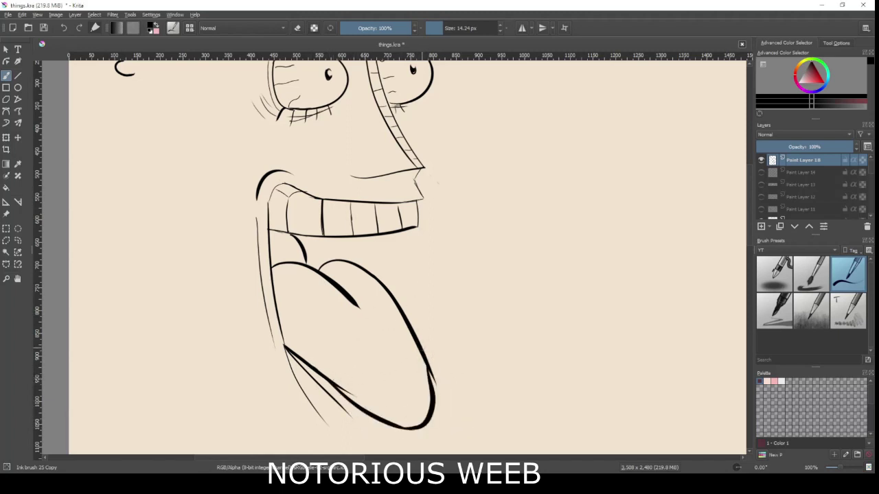
key(e)
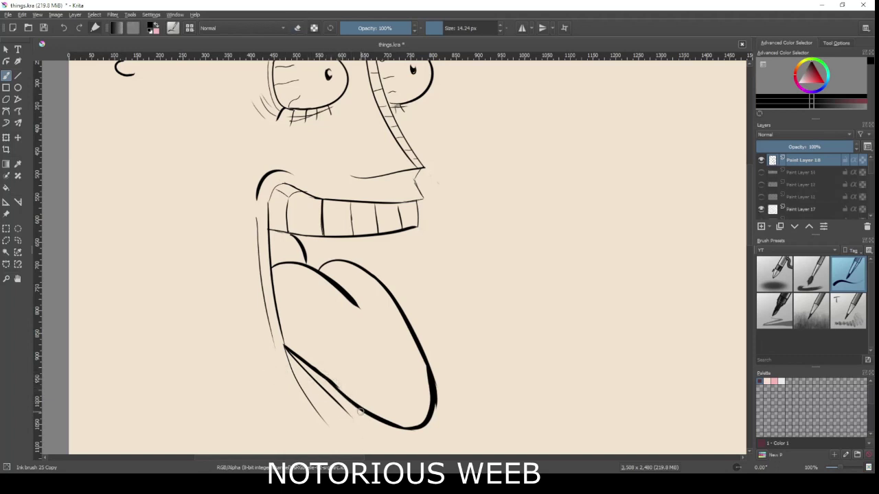
drag(364, 414, 380, 438)
key(ctrl+z)
drag(320, 415, 366, 455)
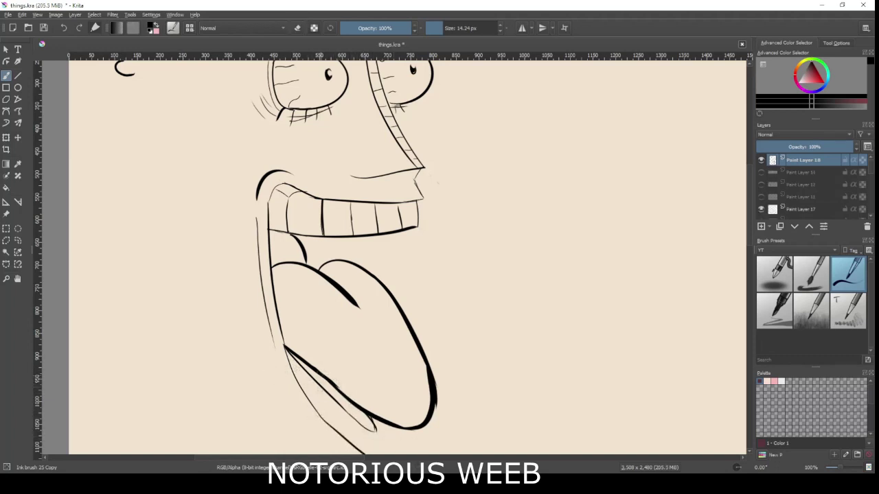
mouse_move(313, 384)
mouse_down()
mouse_move(328, 422)
mouse_move(347, 435)
mouse_up()
- Draw two long drips hanging from the nose over the upper teeth
scroll(320, 242, up, 5)
mouse_move(379, 365)
mouse_down()
mouse_move(381, 405)
mouse_move(391, 411)
mouse_move(391, 370)
mouse_move(395, 404)
mouse_up()
key(ctrl+z)
key(ctrl+z)
drag(409, 358, 416, 359)
key(e)
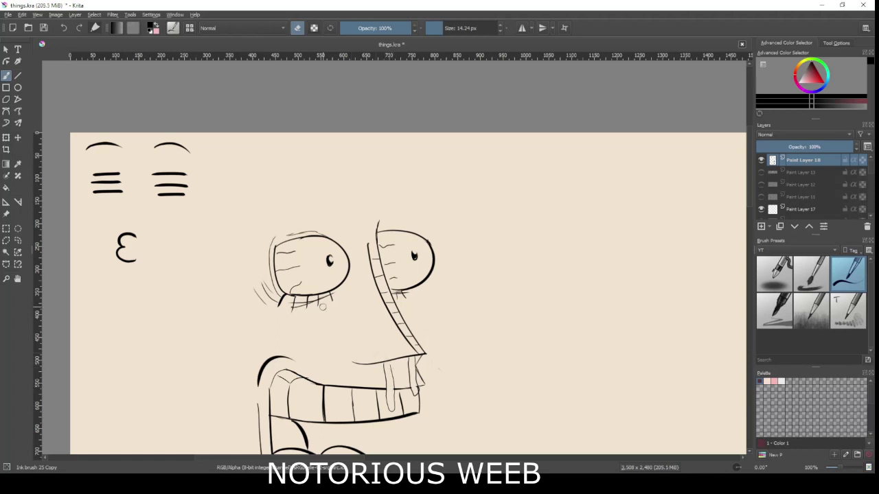
- Draw the front mouth lines between the upper teeth and tongue, and round off the front end of the lower jaw
ctrl+scroll(323, 307, down, 1)
scroll(344, 305, down, 3)
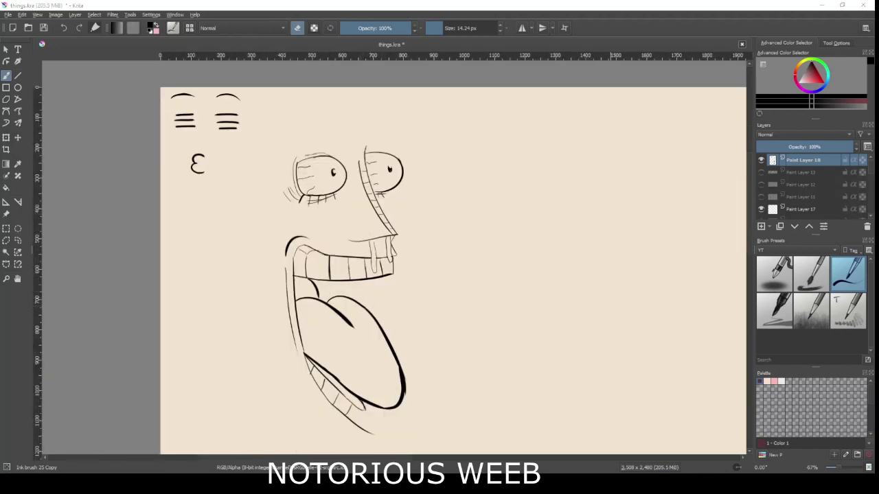
key(e)
drag(376, 279, 380, 320)
mouse_move(368, 417)
mouse_down()
mouse_move(378, 390)
mouse_move(388, 421)
mouse_move(379, 432)
mouse_up()
mouse_move(395, 440)
mouse_down()
mouse_move(394, 412)
mouse_move(391, 442)
mouse_move(391, 434)
mouse_up()
key(ctrl+z)
key(ctrl+z)
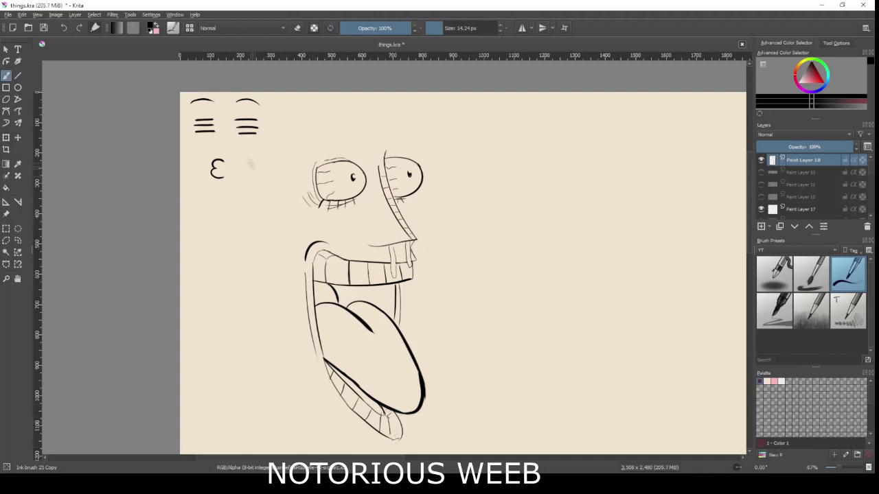
- Select the whole face with a freehand selection, scale it down slightly and return to the brush
click(18, 240)
mouse_move(292, 159)
mouse_down()
mouse_move(303, 412)
mouse_move(375, 127)
mouse_move(291, 159)
mouse_up()
click(6, 137)
drag(378, 168, 379, 157)
drag(275, 115, 302, 145)
click(6, 76)
click(108, 189)
key(b)
- Block in a thick, sharply angled eyebrow above the near eye
mouse_move(358, 165)
mouse_down()
mouse_move(371, 171)
mouse_move(352, 129)
mouse_move(360, 130)
mouse_up()
key(ctrl+z)
drag(298, 176, 340, 133)
mouse_move(293, 164)
mouse_down()
mouse_move(354, 120)
mouse_move(376, 151)
mouse_up()
key(ctrl+z)
drag(355, 123, 371, 146)
key(ctrl+z)
- Fill the near eyebrow solid black and sharpen its peak and edges
key(e)
key(e)
mouse_move(313, 152)
mouse_down()
mouse_move(298, 171)
mouse_move(319, 152)
mouse_up()
mouse_move(355, 124)
mouse_down()
mouse_move(329, 152)
mouse_move(353, 126)
mouse_up()
key(ctrl+z)
drag(320, 150, 353, 125)
key(ctrl+z)
drag(319, 152, 350, 127)
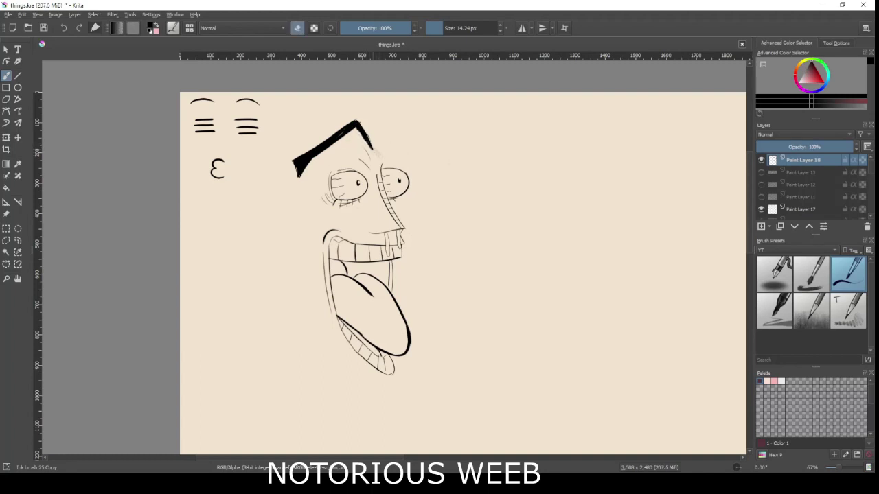
drag(357, 124, 372, 148)
- Add a thin contour above the near brow and draw a smaller solid black angled eyebrow above the far eye
drag(294, 150, 366, 117)
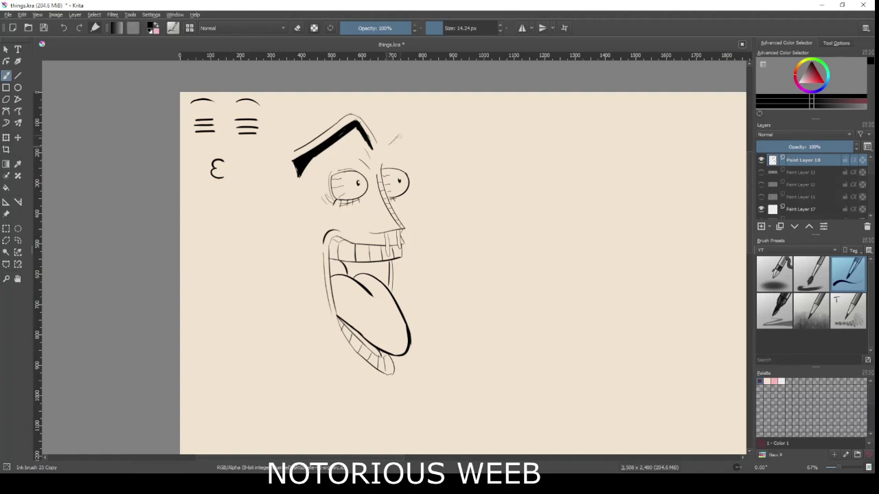
drag(408, 154, 407, 164)
key(e)
key(e)
mouse_move(385, 142)
mouse_down()
mouse_move(397, 125)
mouse_move(413, 147)
mouse_up()
drag(404, 127, 413, 143)
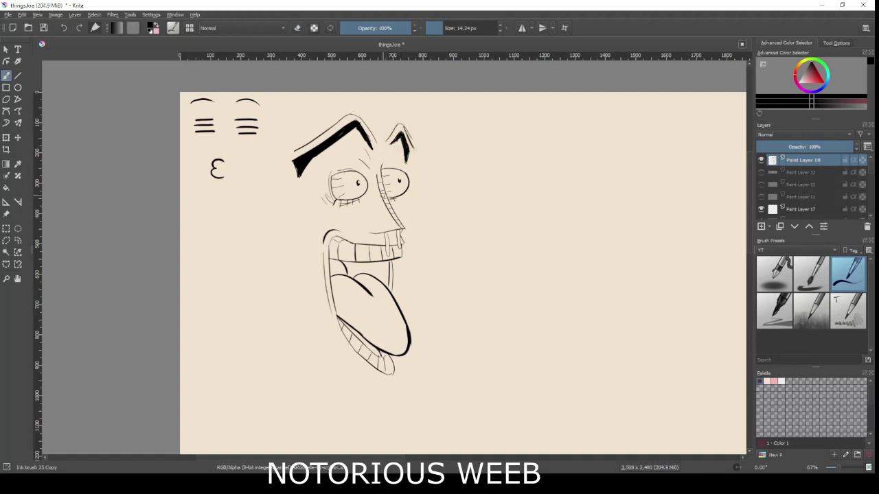
drag(382, 167, 390, 164)
- Select the finished face with a freehand selection, shrink it beside the small sketches in the canvas corner and deselect it
click(17, 240)
mouse_move(320, 104)
mouse_down()
mouse_move(455, 156)
mouse_move(317, 106)
mouse_up()
click(7, 138)
click(366, 408)
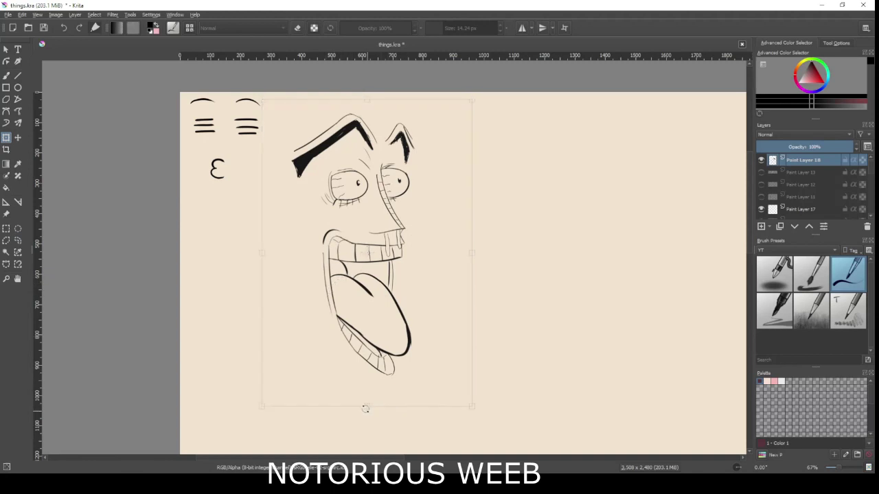
drag(472, 407, 406, 314)
drag(375, 286, 383, 284)
drag(417, 310, 405, 295)
click(6, 76)
click(18, 229)
right_click(295, 197)
click(317, 210)
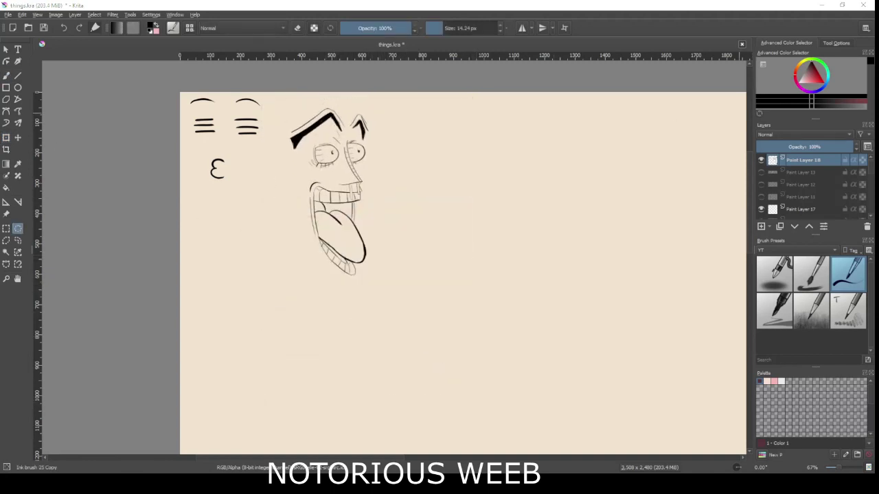
- Start a second face on the empty canvas with a solid black wedge-shaped nose and a small nostril curve
key(b)
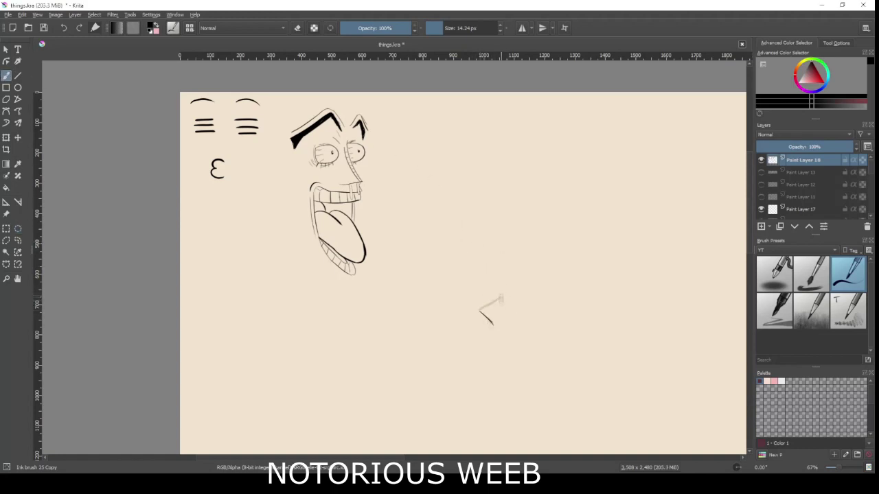
drag(489, 316, 495, 281)
drag(480, 307, 494, 287)
drag(498, 317, 511, 314)
- Draw the second face's open smiling mouth with upturned corners, an inner teeth line and thin contours around the lower lip
mouse_move(439, 338)
mouse_down()
mouse_move(459, 351)
mouse_move(515, 352)
mouse_move(575, 331)
mouse_move(561, 347)
mouse_up()
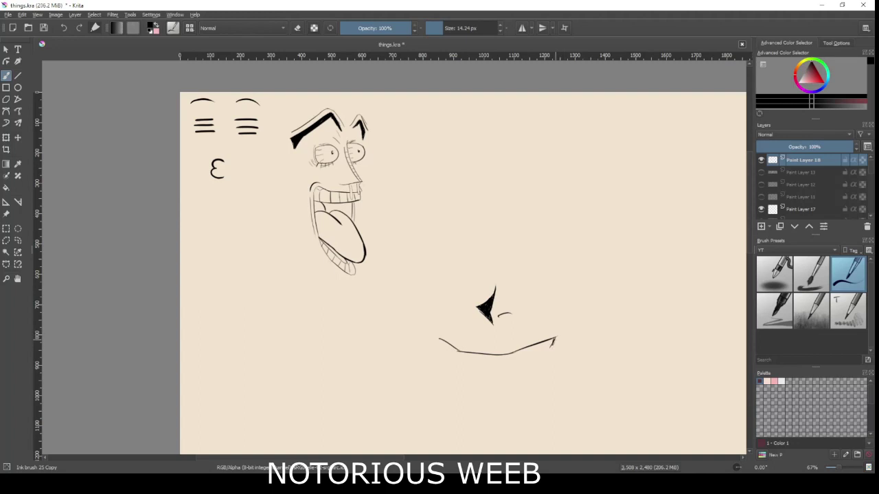
mouse_move(455, 349)
mouse_down()
mouse_move(479, 379)
mouse_move(502, 380)
mouse_move(515, 359)
mouse_up()
key(ctrl+z)
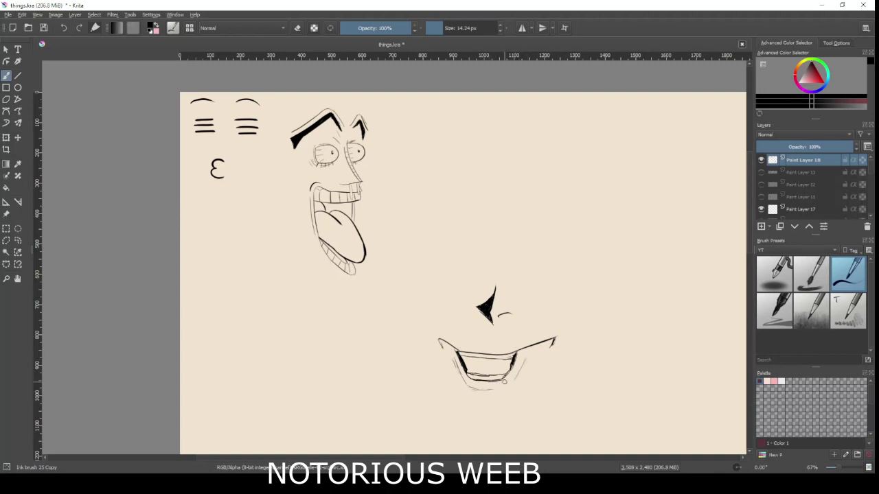
drag(524, 370, 509, 387)
- Outline the second face's left eye with an angular slanted shape and add a hatched cheek crease beside the mouth's left corner
drag(467, 248, 464, 233)
key(ctrl+z)
drag(467, 267, 471, 258)
mouse_move(455, 269)
mouse_down()
mouse_move(446, 268)
mouse_move(463, 270)
mouse_up()
drag(395, 232, 403, 250)
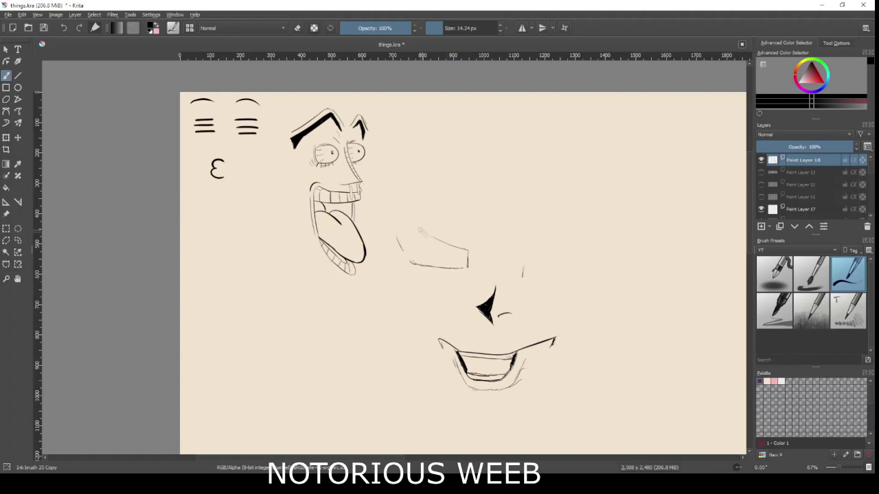
drag(397, 221, 441, 238)
mouse_move(442, 328)
mouse_down()
mouse_move(404, 324)
mouse_move(413, 330)
mouse_up()
drag(396, 320, 398, 328)
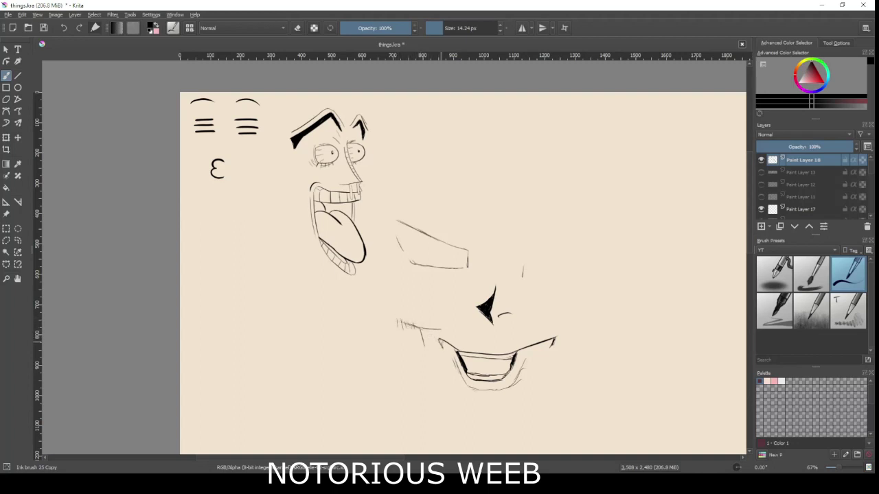
- Add a half-hidden iris to the left eye, draw steep double eyebrow lines above it and start the right eye's lower lid
drag(423, 239, 447, 249)
mouse_move(468, 249)
mouse_down()
mouse_move(438, 216)
mouse_move(403, 203)
mouse_up()
mouse_move(458, 242)
mouse_down()
mouse_move(414, 211)
mouse_move(453, 235)
mouse_up()
drag(461, 243, 388, 190)
drag(528, 277, 544, 278)
- Trim the left cheek crease, then draw a matching crease by the mouth's right corner and a jaw line below it
key(e)
drag(431, 328, 448, 333)
key(e)
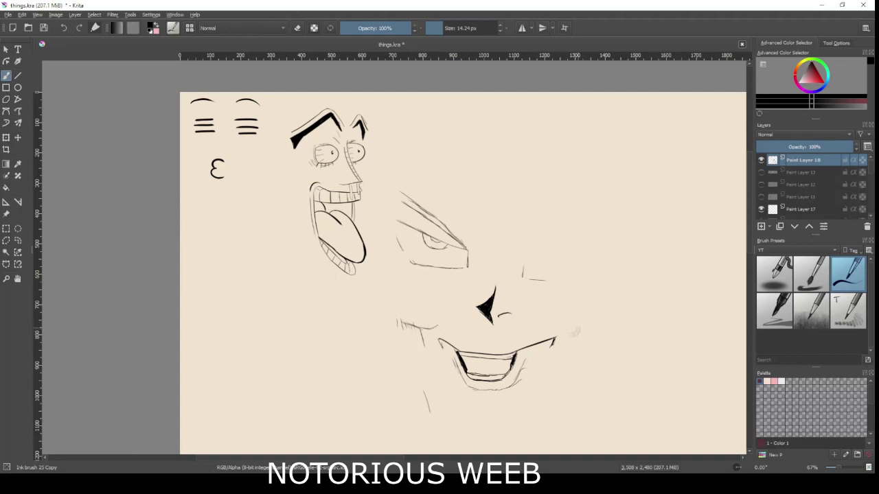
drag(550, 321, 566, 328)
scroll(552, 308, up, 1)
drag(552, 308, 388, 234)
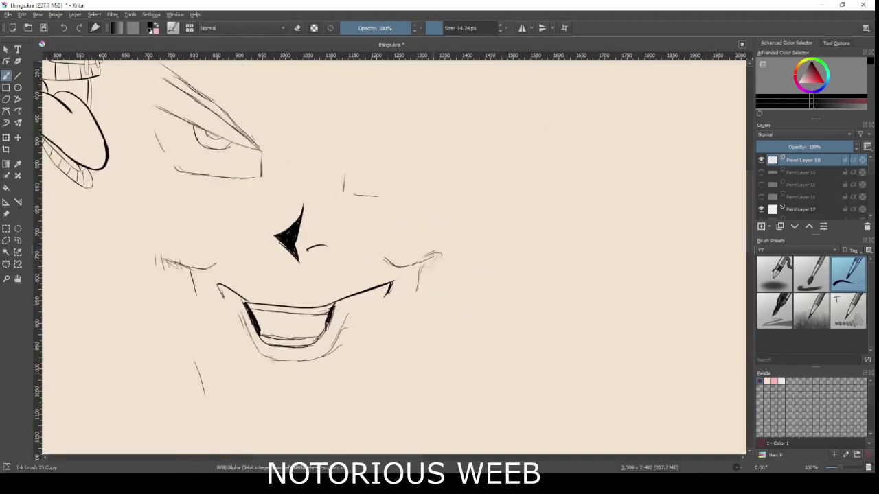
key(ctrl+z)
drag(400, 266, 442, 255)
drag(410, 342, 396, 384)
- Draw the right eye's slanted upper lid and long lower lid, plus a curved contour rising beyond its outer corner
mouse_move(385, 170)
mouse_down()
mouse_move(367, 232)
mouse_move(410, 214)
mouse_up()
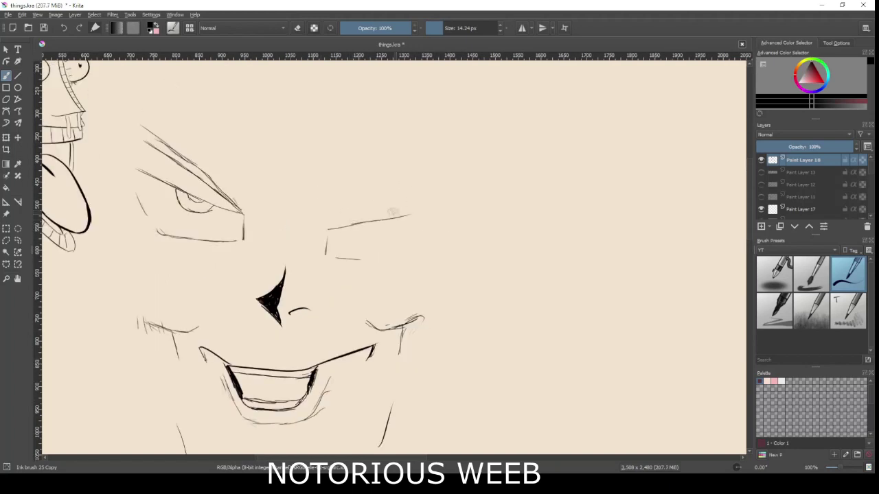
drag(358, 230, 350, 226)
key(e)
mouse_move(359, 260)
mouse_down()
mouse_move(336, 258)
mouse_move(430, 262)
mouse_up()
key(e)
mouse_move(450, 263)
mouse_down()
mouse_move(469, 254)
mouse_move(493, 210)
mouse_up()
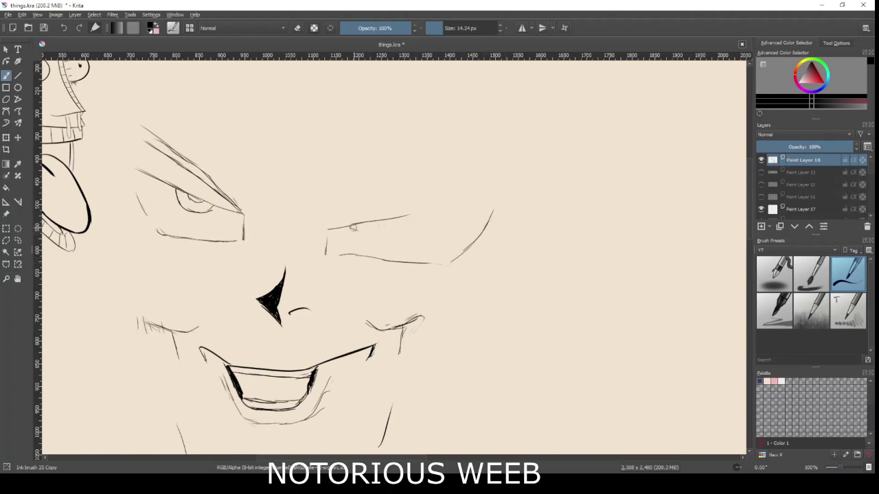
- Redraw the right eye's half-hidden iris and inner highlight while the canvas view is temporarily mirrored
mouse_move(350, 225)
mouse_down()
mouse_move(384, 229)
mouse_move(378, 234)
mouse_move(392, 221)
mouse_up()
key(ctrl+z)
key(ctrl+z)
key(e)
key(m)
key(e)
drag(396, 219, 422, 238)
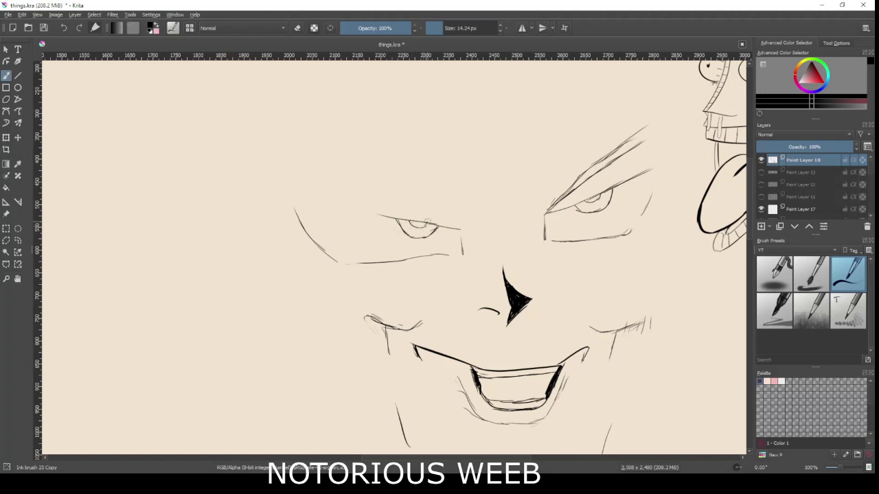
key(m)
- Sketch short angled eyebrow lines rising from the inner corner of the right eye
key(ctrl+z)
key(ctrl+z)
mouse_move(329, 228)
mouse_down()
mouse_move(366, 212)
mouse_move(356, 214)
mouse_move(372, 197)
mouse_move(366, 210)
mouse_up()
drag(350, 211, 369, 203)
- Fill the irises of both eyes solid black, leaving the small upper highlight unfilled
scroll(231, 172, up, 2)
scroll(430, 294, up, 1)
mouse_move(138, 230)
mouse_down()
mouse_move(431, 295)
mouse_move(438, 285)
mouse_move(422, 294)
mouse_move(414, 280)
mouse_move(441, 282)
mouse_move(422, 299)
mouse_move(461, 317)
mouse_up()
mouse_move(423, 295)
mouse_down()
mouse_move(467, 320)
mouse_move(484, 302)
mouse_move(507, 305)
mouse_move(460, 321)
mouse_move(498, 305)
mouse_move(483, 300)
mouse_up()
- Erase small highlight streaks in the black irises of both eyes and undo the last excess strokes
key(e)
mouse_move(422, 289)
mouse_down()
mouse_move(456, 291)
mouse_move(165, 179)
mouse_up()
scroll(454, 287, down, 2)
key(e)
mouse_move(384, 224)
mouse_down()
mouse_move(393, 235)
mouse_move(421, 232)
mouse_move(427, 215)
mouse_move(419, 230)
mouse_move(394, 233)
mouse_move(432, 217)
mouse_move(387, 230)
mouse_up()
key(e)
key(ctrl+z)
key(ctrl+z)
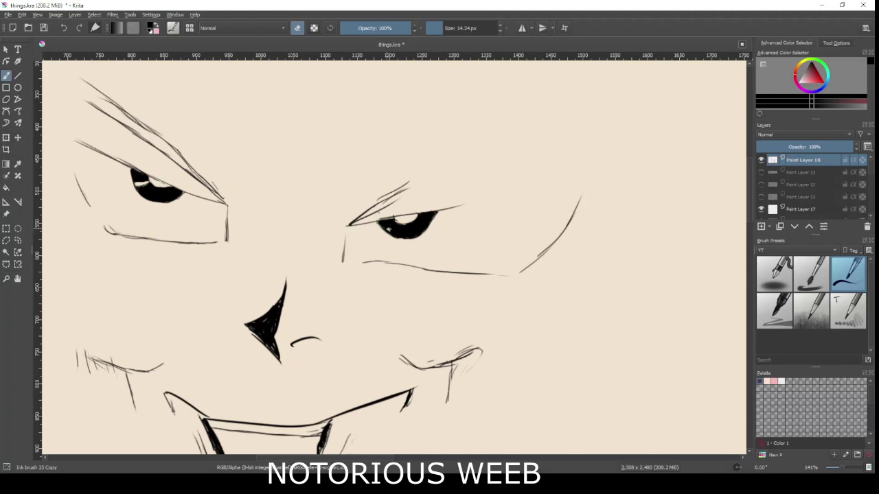
- Thicken the curved contour beyond the right eye into a solid black tapered stroke
scroll(403, 238, down, 3)
key(e)
drag(486, 221, 460, 253)
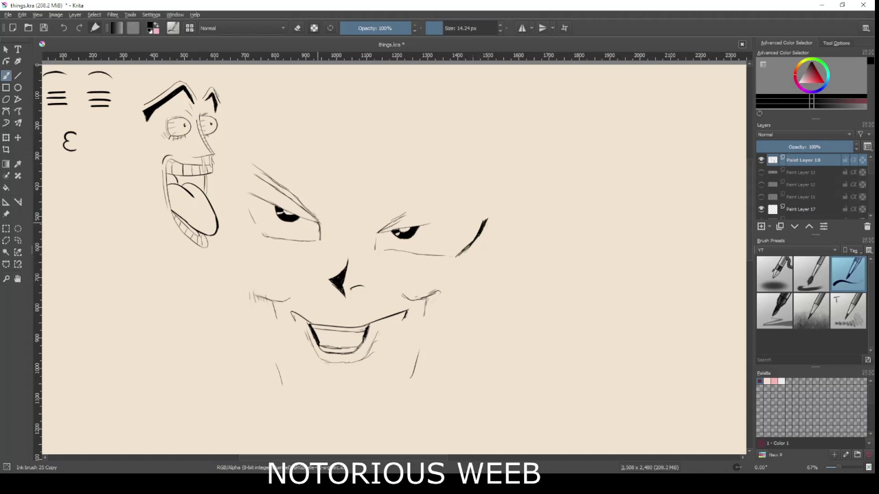
key(e)
key(e)
key(e)
key(e)
- Choose the pink palette colour and add a new paint layer beneath the second face's line art
click(767, 382)
click(774, 381)
click(761, 227)
drag(800, 161, 798, 179)
key(ctrl+z)
key(ctrl+z)
key(ctrl+z)
click(762, 226)
- Paint the inside of the second face's open mouth pink between the upper and lower teeth
scroll(390, 363, up, 4)
drag(183, 284, 286, 289)
mouse_move(193, 261)
mouse_down()
mouse_move(166, 230)
mouse_move(196, 288)
mouse_move(254, 299)
mouse_move(271, 240)
mouse_move(312, 251)
mouse_move(302, 302)
mouse_move(336, 275)
mouse_move(346, 242)
mouse_move(357, 241)
mouse_up()
- Paint the upper and lower teeth of the second face white
click(781, 381)
mouse_move(196, 307)
mouse_down()
mouse_move(226, 320)
mouse_move(335, 309)
mouse_up()
mouse_move(197, 219)
mouse_down()
mouse_move(173, 219)
mouse_move(301, 231)
mouse_move(278, 224)
mouse_move(364, 222)
mouse_move(343, 223)
mouse_up()
scroll(326, 210, down, 4)
drag(329, 150, 446, 254)
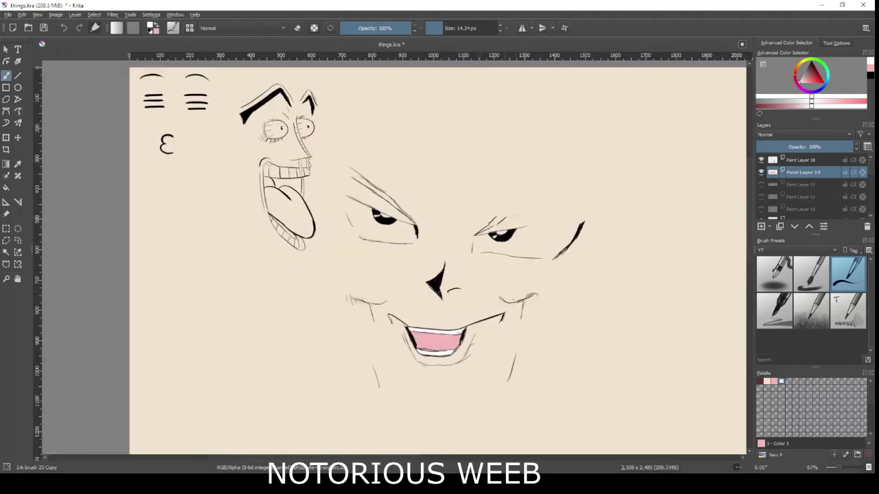
- Draw a red check mark on the small sketches and write "10/11" in red beside the first face
click(761, 172)
click(761, 173)
click(823, 83)
drag(150, 118, 178, 112)
mouse_move(335, 98)
mouse_down()
mouse_move(337, 128)
mouse_move(353, 98)
mouse_up()
drag(392, 81, 372, 130)
mouse_move(397, 98)
mouse_down()
mouse_move(399, 121)
mouse_move(411, 124)
mouse_up()
- Write "NO/10" in large red brush strokes beside the second face
drag(561, 323, 590, 271)
drag(608, 288, 607, 291)
drag(653, 269, 622, 338)
drag(653, 292, 651, 328)
drag(674, 307, 673, 308)
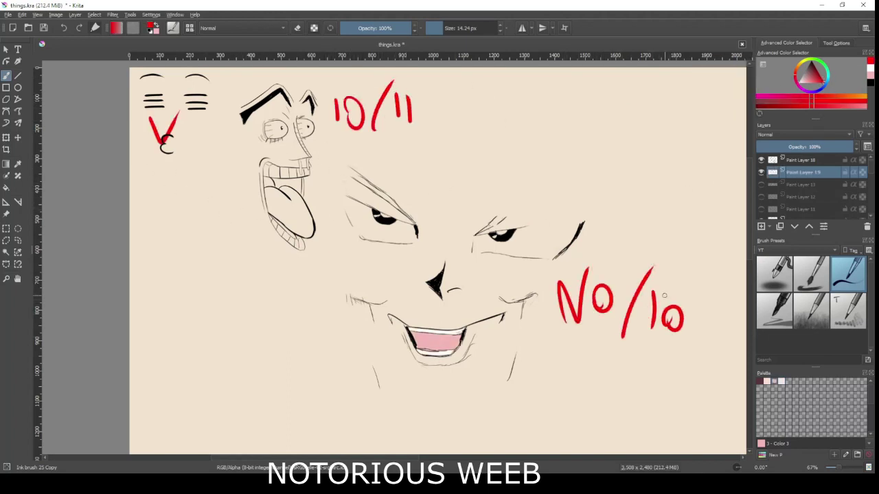